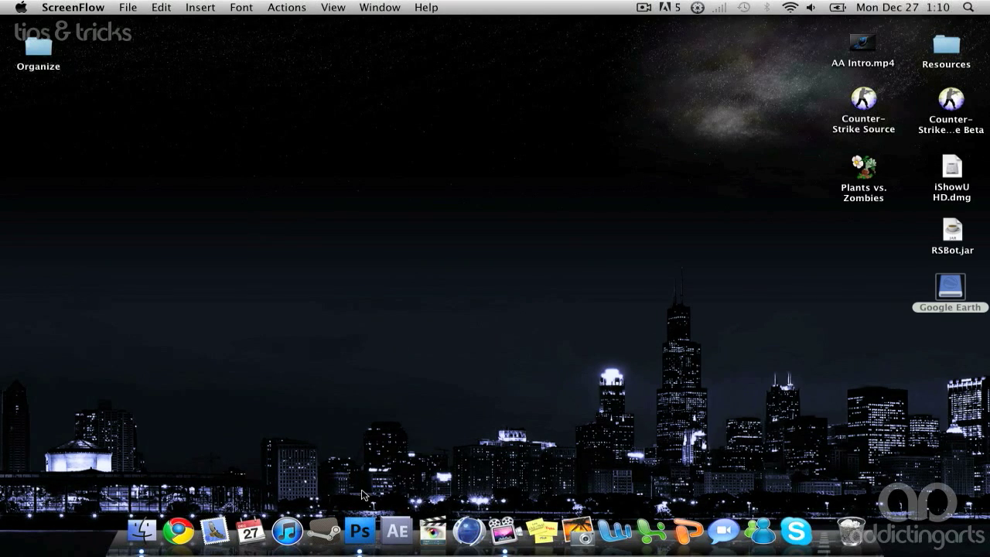
# Bring Adobe Photoshop to the front from its Dock icon.
pyautogui.click(360, 394)
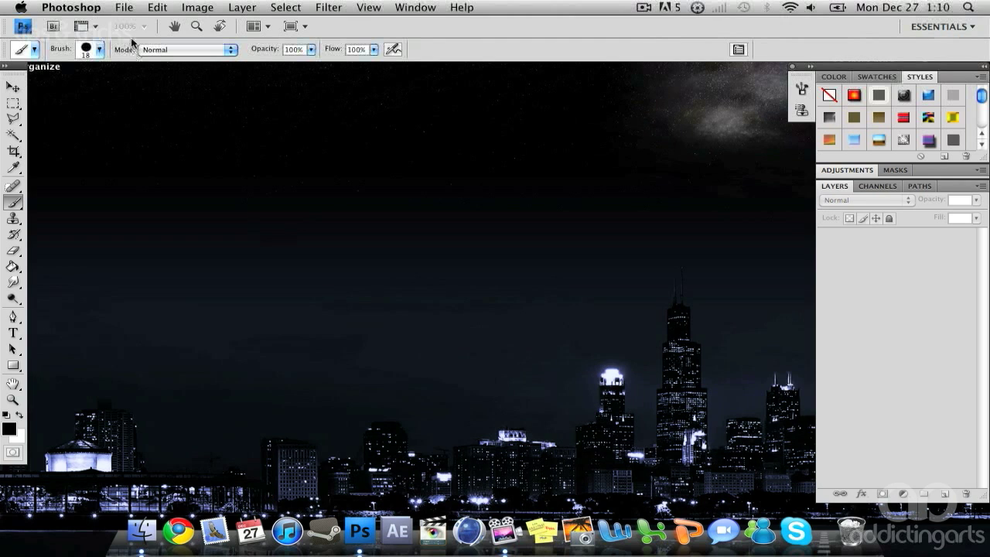
# Create a new 1280×720 px document with a white background.
pyautogui.click(126, 9)
pyautogui.click(133, 16)
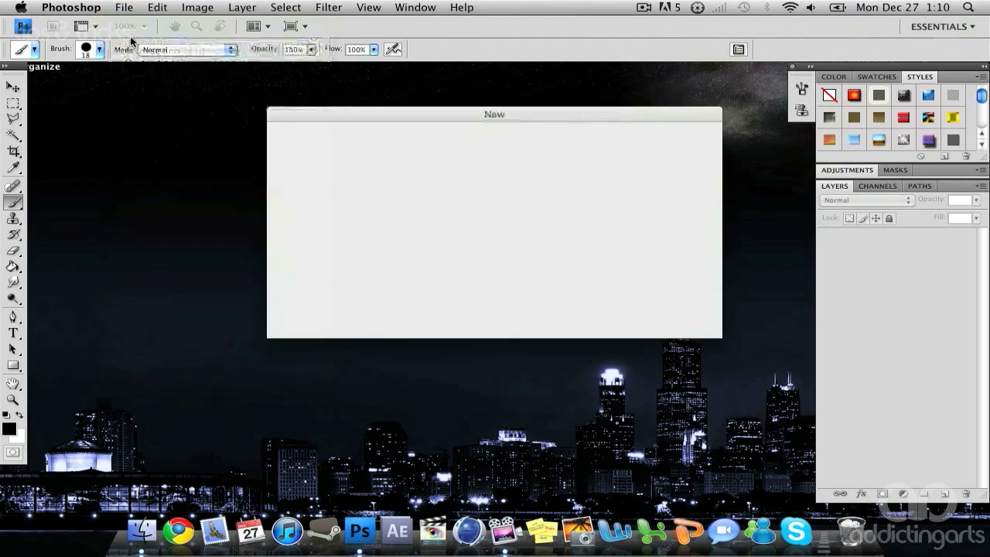
pyautogui.doubleClick(425, 200)
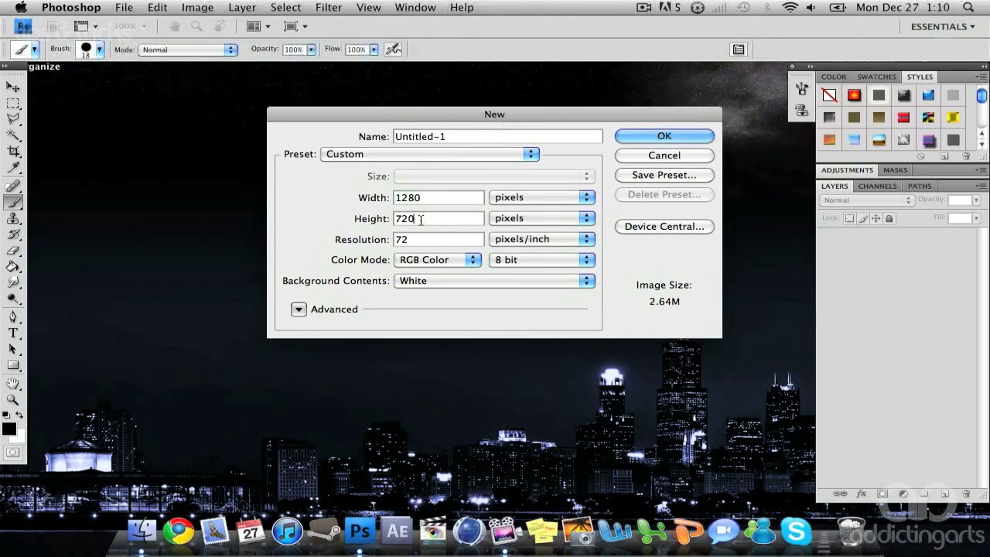
pyautogui.doubleClick(420, 219)
pyautogui.click(663, 135)
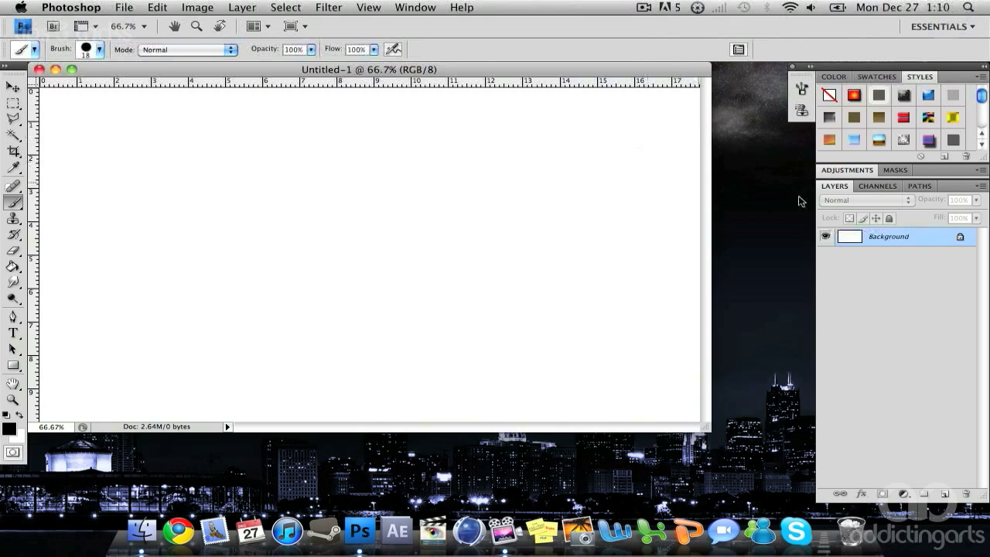
# Convert the locked Background into editable Layer 0 and enlarge the document window.
pyautogui.doubleClick(926, 248)
pyautogui.click(632, 179)
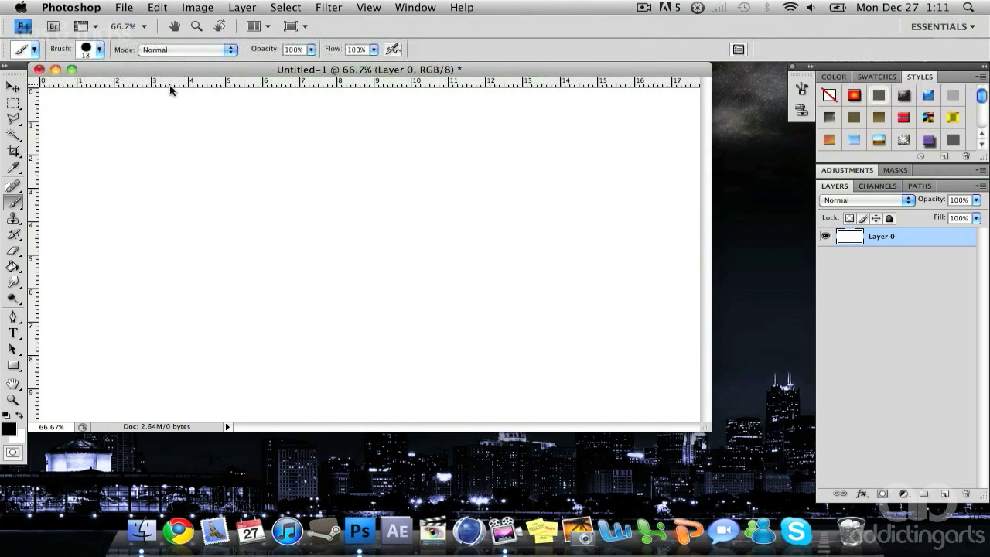
pyautogui.moveTo(704, 427); pyautogui.dragTo(770, 486)
pyautogui.click(13, 87)
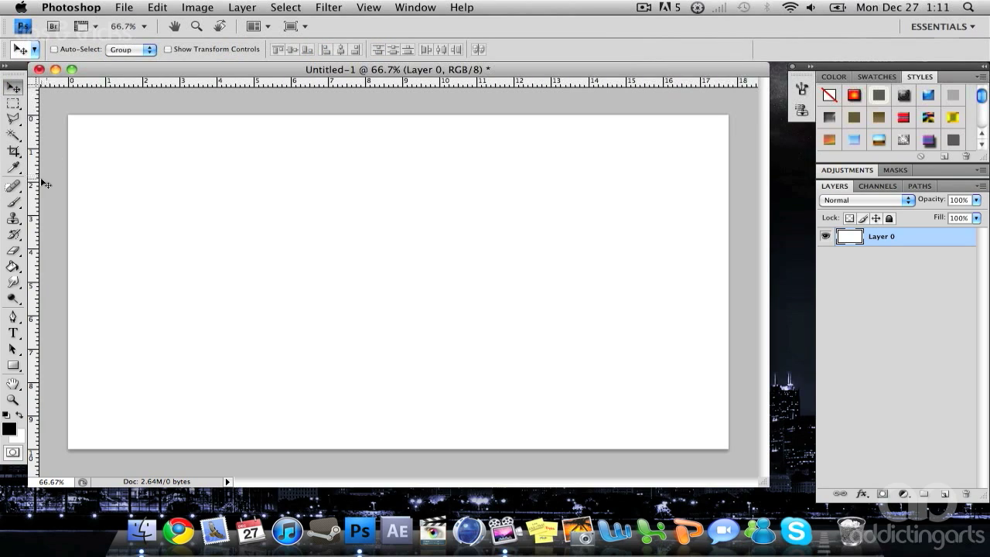
# Type the word TEXT on the canvas and drag it to the centre.
pyautogui.click(13, 333)
pyautogui.click(257, 311)
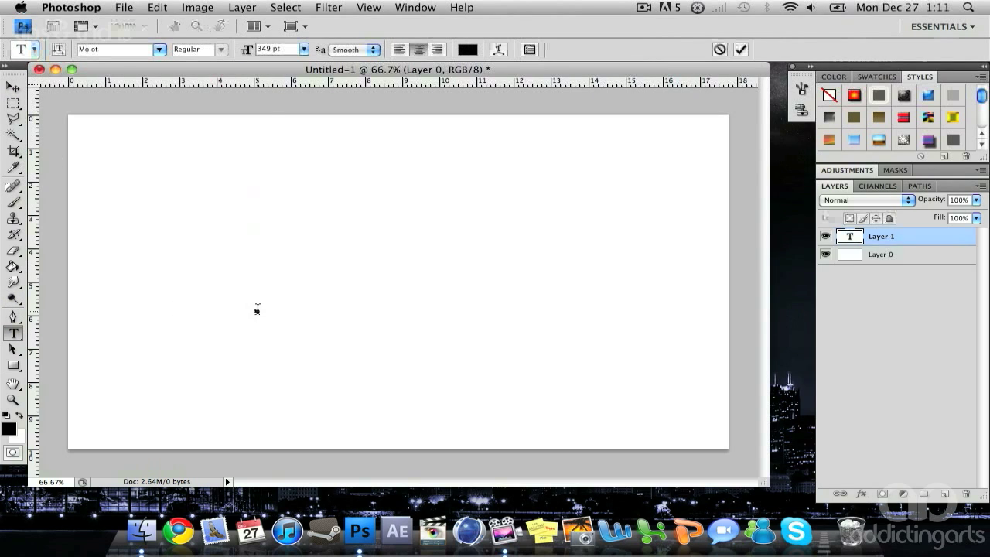
pyautogui.write('TEXT')
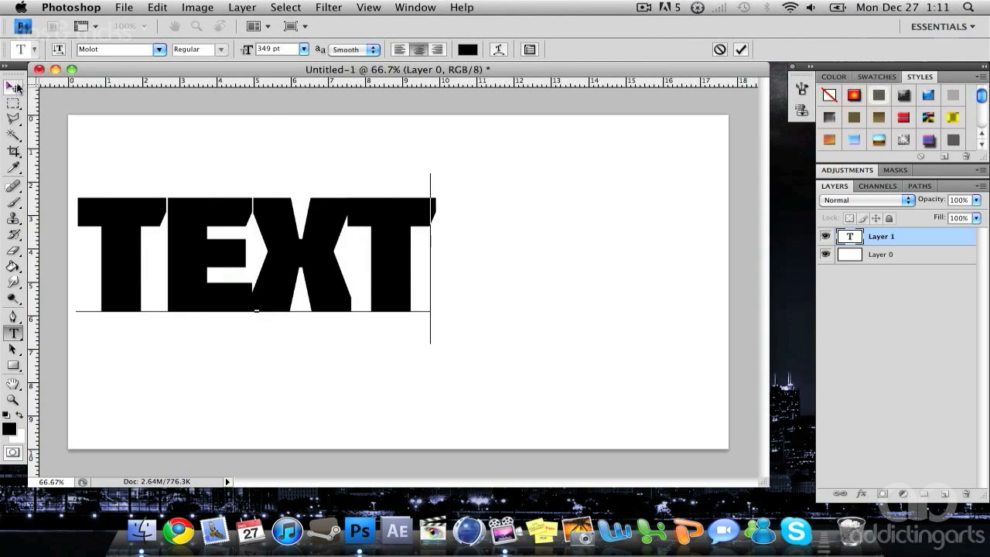
pyautogui.click(13, 87)
pyautogui.moveTo(162, 232); pyautogui.dragTo(298, 244)
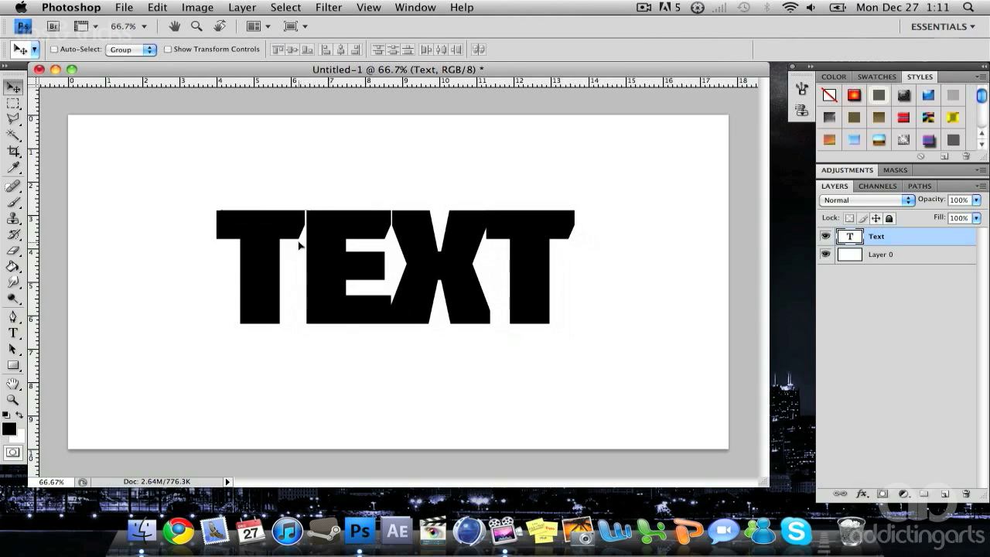
pyautogui.doubleClick(913, 235)
# Give TEXT a Stroke, a softened 351% Bevel and Emboss, and a Drop Shadow (distance 14, size 21).
pyautogui.click(504, 248)
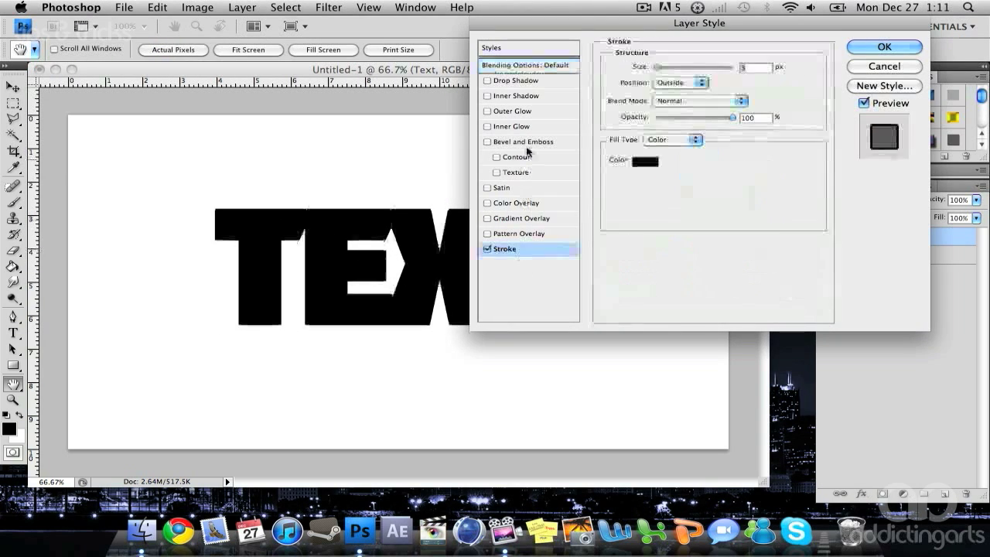
pyautogui.click(525, 142)
pyautogui.click(529, 81)
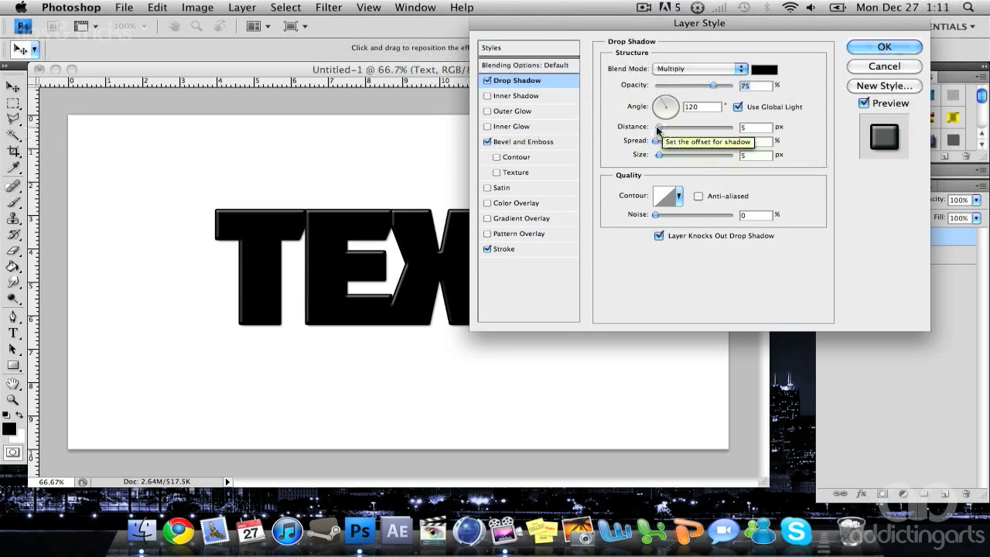
pyautogui.moveTo(658, 127); pyautogui.dragTo(675, 156)
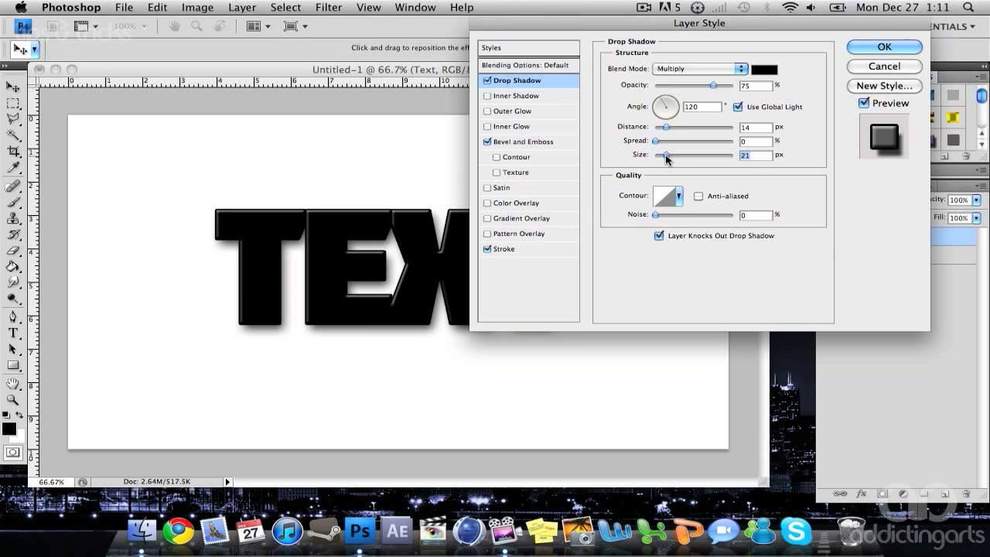
pyautogui.click(563, 141)
pyautogui.moveTo(675, 103); pyautogui.dragTo(696, 106)
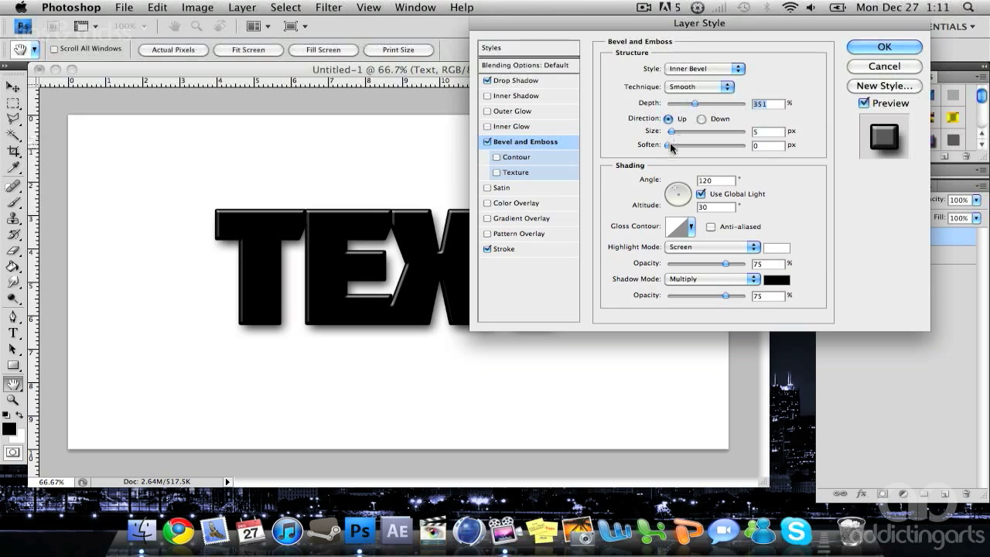
pyautogui.moveTo(670, 145); pyautogui.dragTo(684, 147)
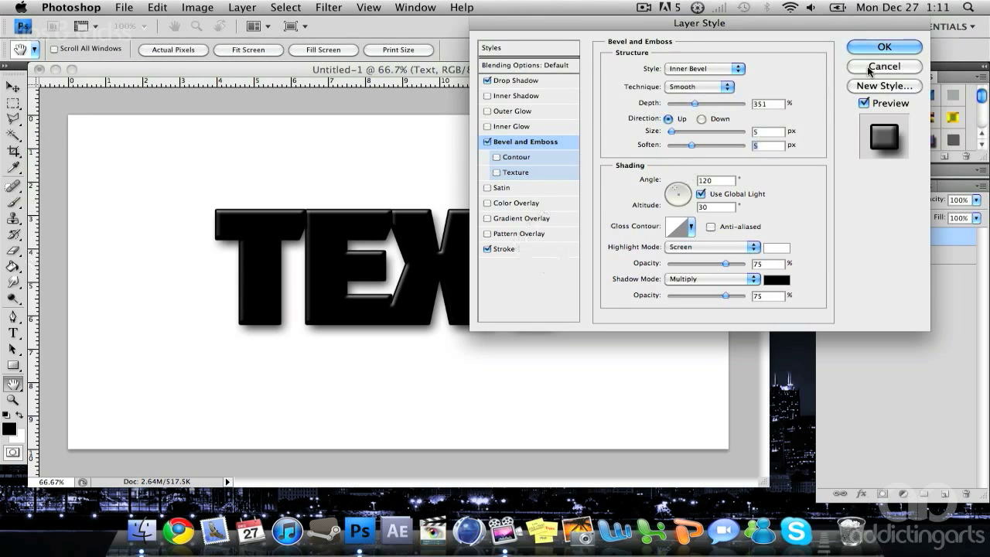
pyautogui.click(886, 48)
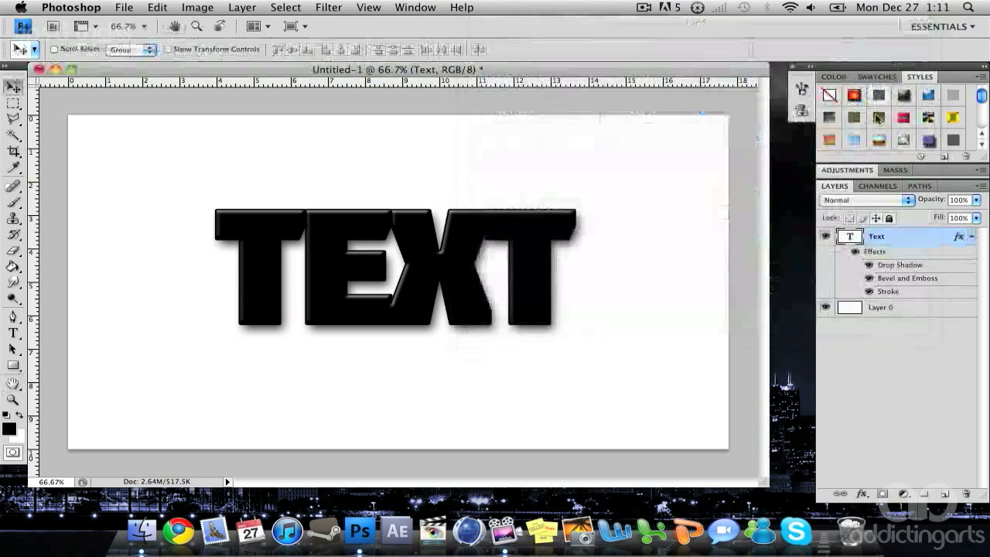
# Add an empty Layer 1 above Layer 0 to paint on with the brush.
pyautogui.click(973, 236)
pyautogui.click(931, 256)
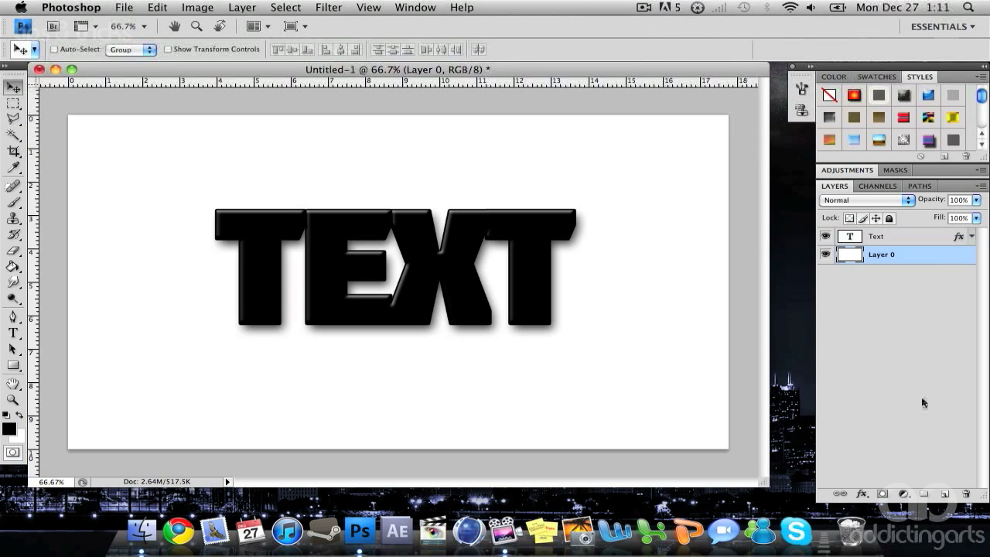
pyautogui.click(944, 494)
pyautogui.click(13, 203)
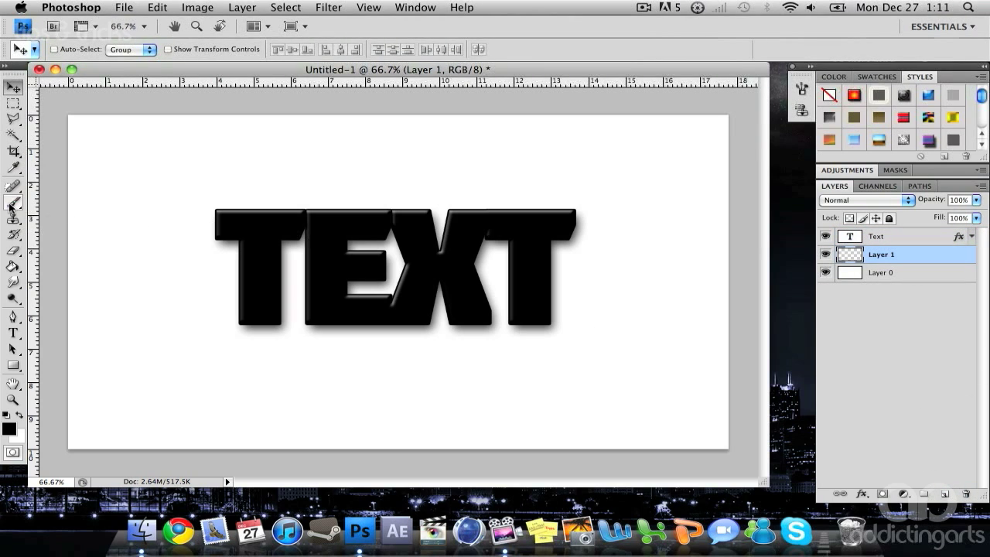
pyautogui.click(101, 51)
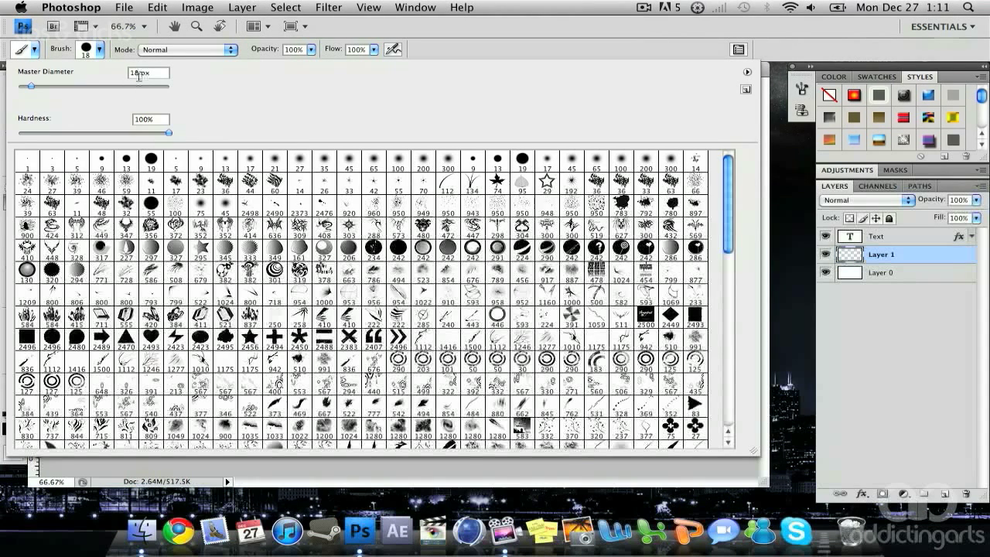
# Pick the 19 px hard round brush and change its diameter to 15 px.
pyautogui.click(151, 158)
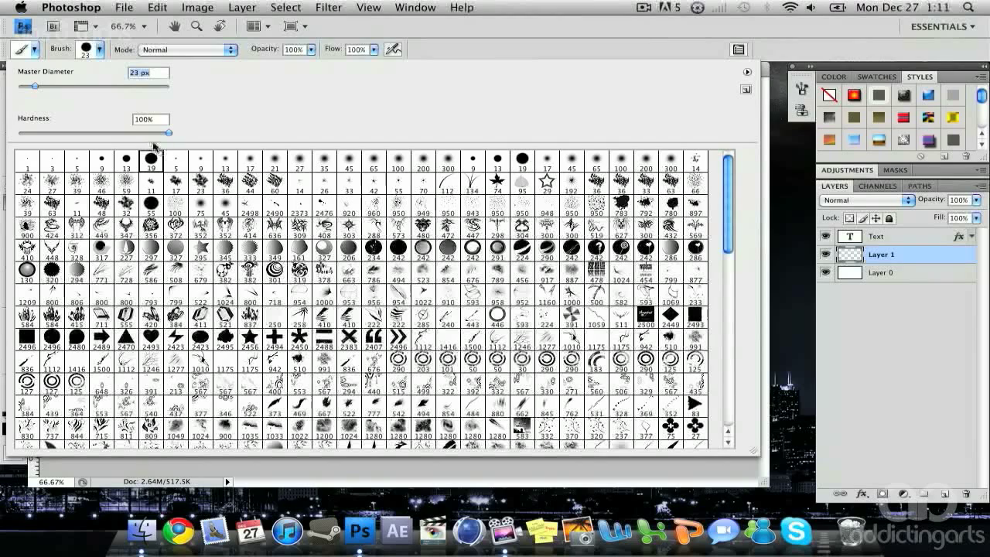
pyautogui.doubleClick(130, 72)
pyautogui.write('15')
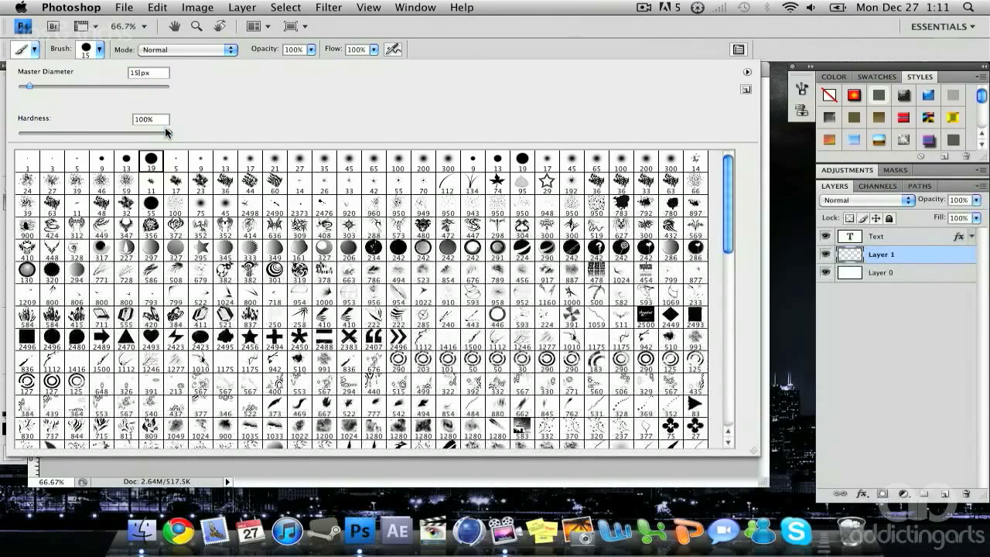
pyautogui.press('Tab')
pyautogui.press('Return')
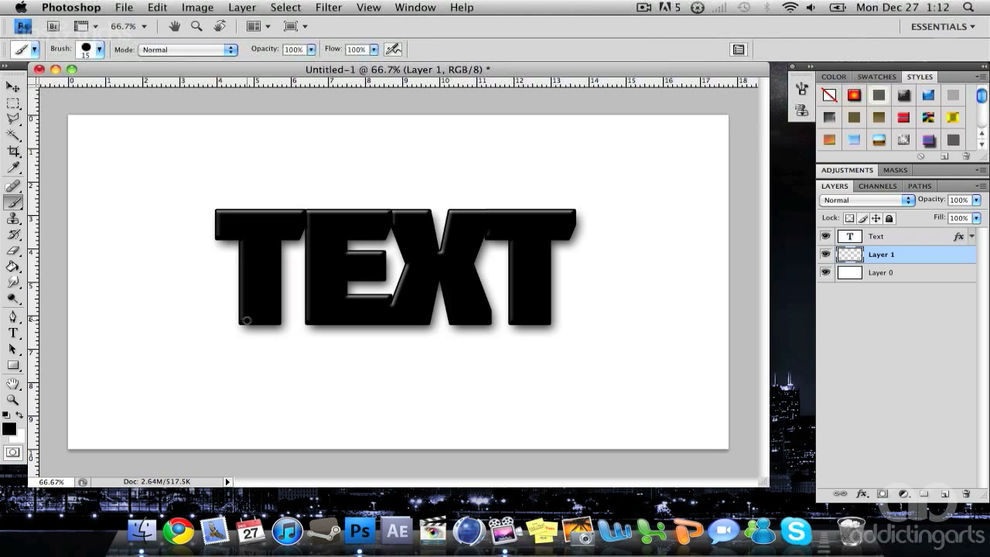
# Paint seven vertical black drips down from the bottoms of T, E, X and T.
pyautogui.moveTo(247, 320); pyautogui.dragTo(247, 406)
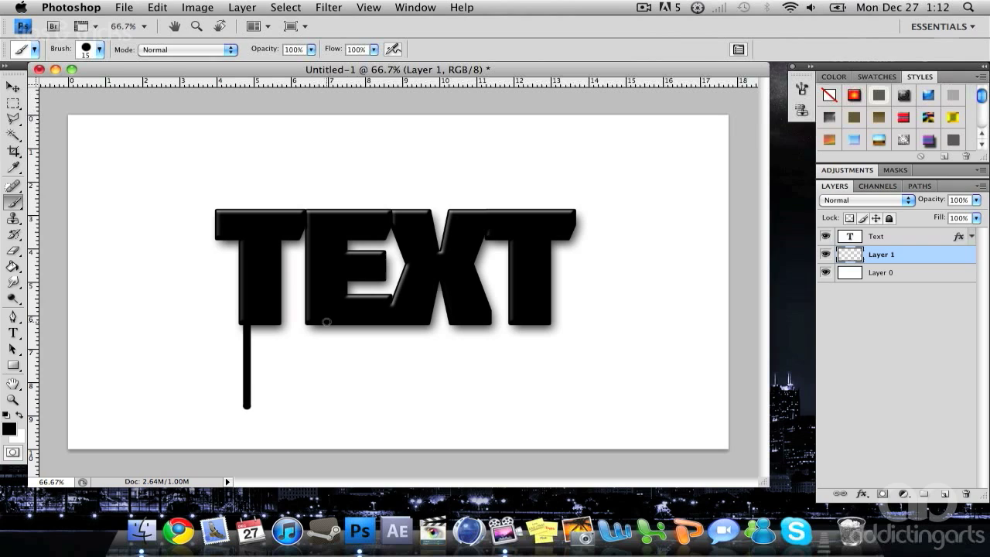
pyautogui.moveTo(326, 321); pyautogui.dragTo(327, 375)
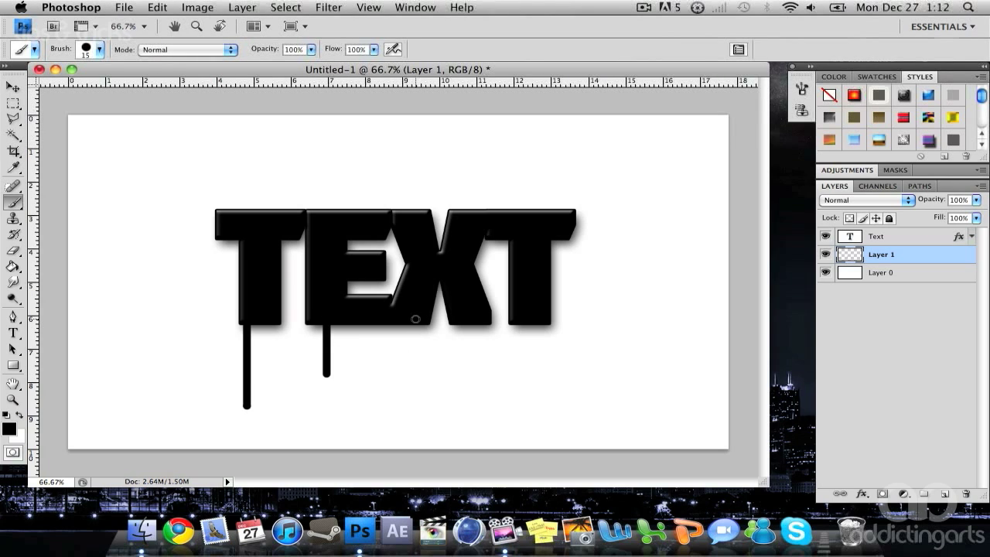
pyautogui.moveTo(415, 318); pyautogui.dragTo(415, 412)
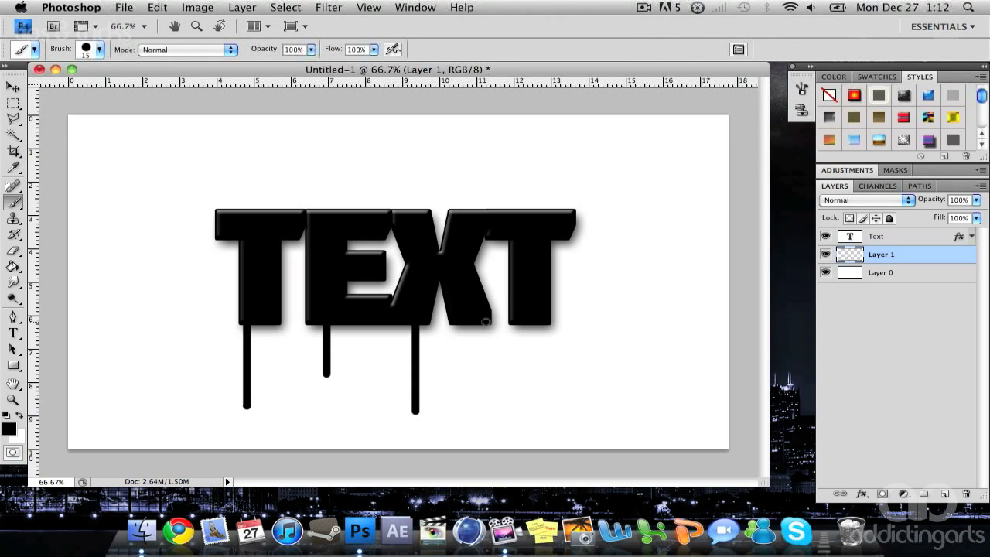
pyautogui.moveTo(486, 322); pyautogui.dragTo(485, 391)
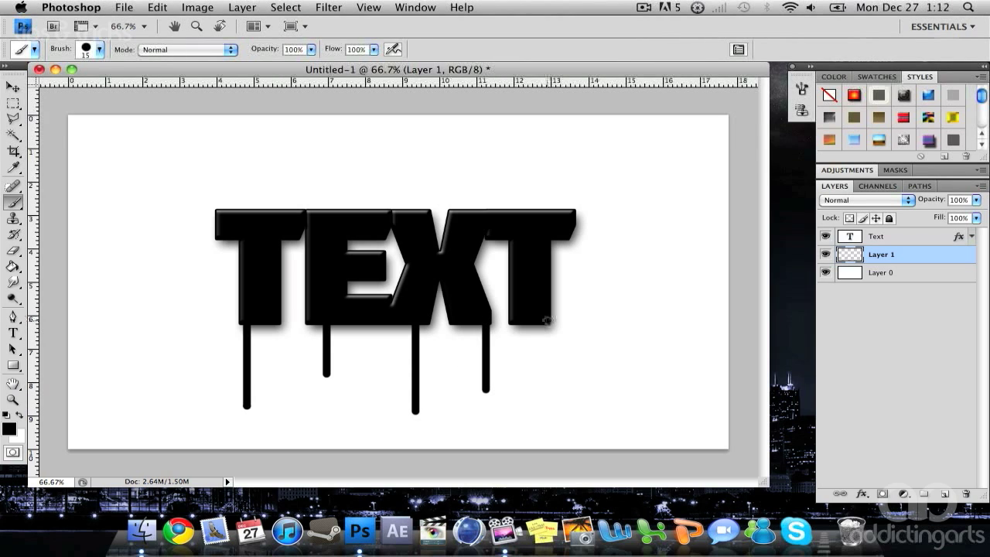
pyautogui.moveTo(547, 321); pyautogui.dragTo(547, 408)
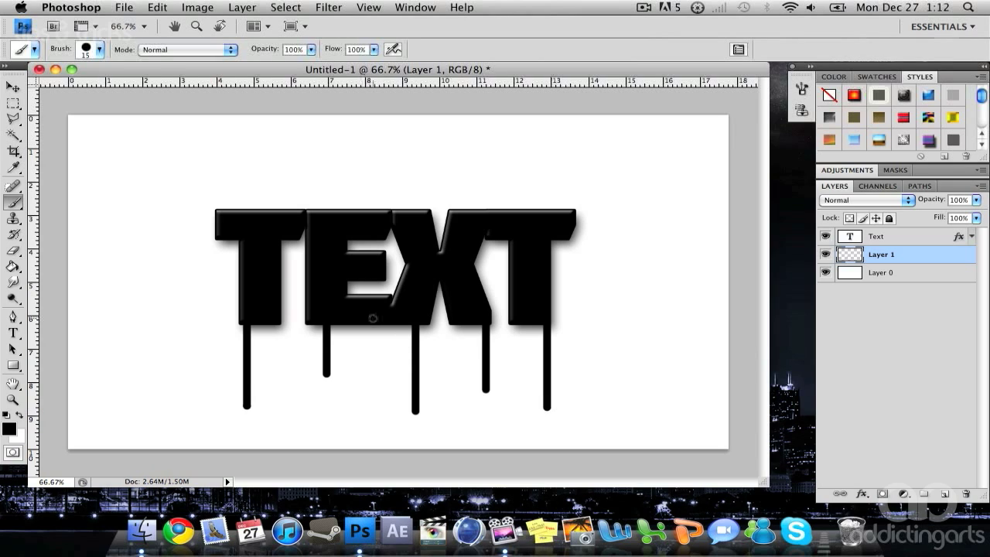
pyautogui.moveTo(373, 318); pyautogui.dragTo(373, 369)
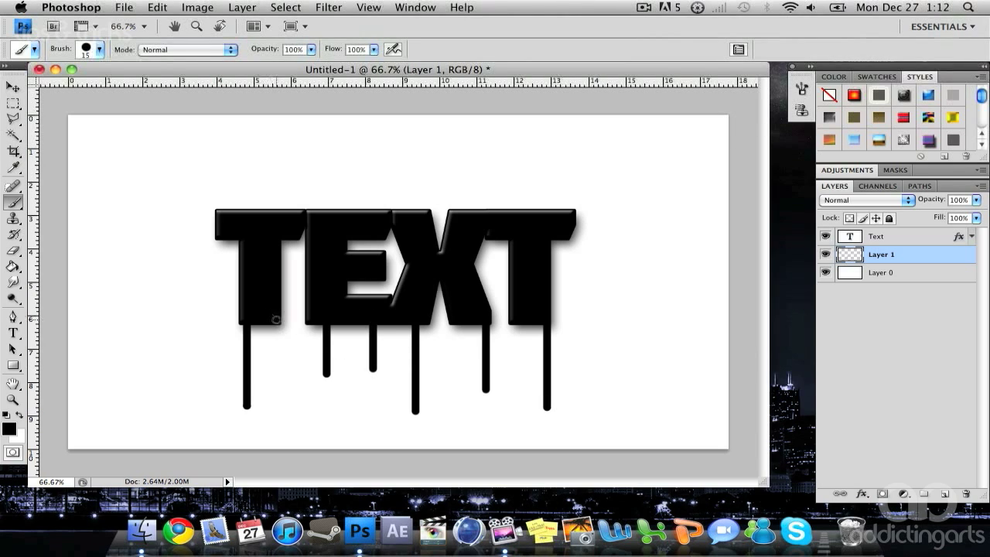
pyautogui.moveTo(277, 329); pyautogui.dragTo(278, 355)
pyautogui.click(99, 49)
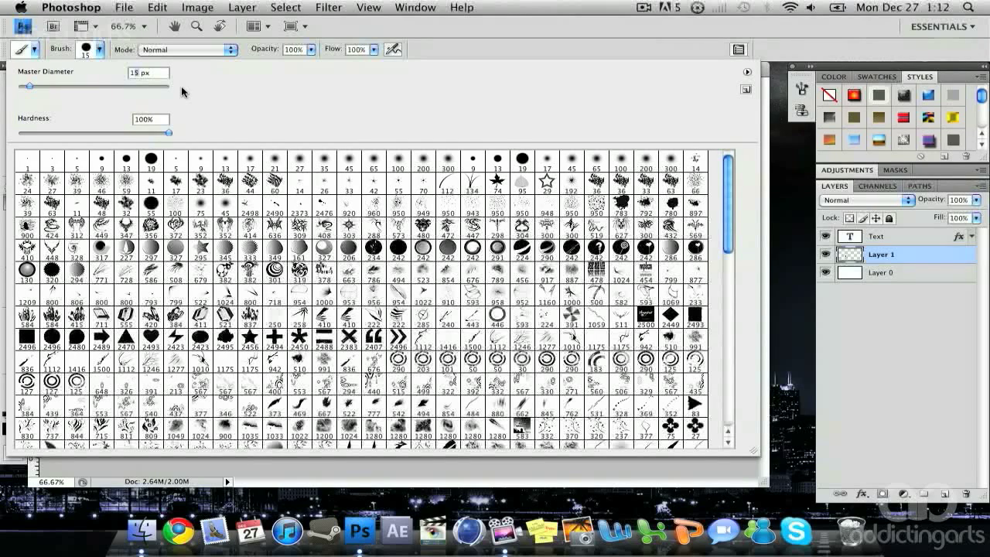
# Shrink the brush to 10 px and paint two long drips below the E and final T.
pyautogui.press('[')
pyautogui.press('Return')
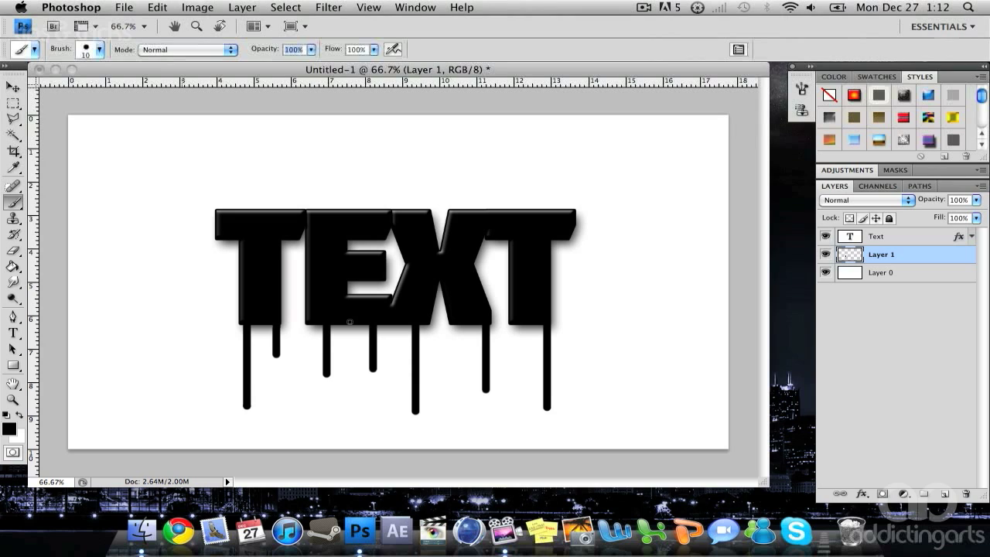
pyautogui.moveTo(349, 321); pyautogui.dragTo(349, 380)
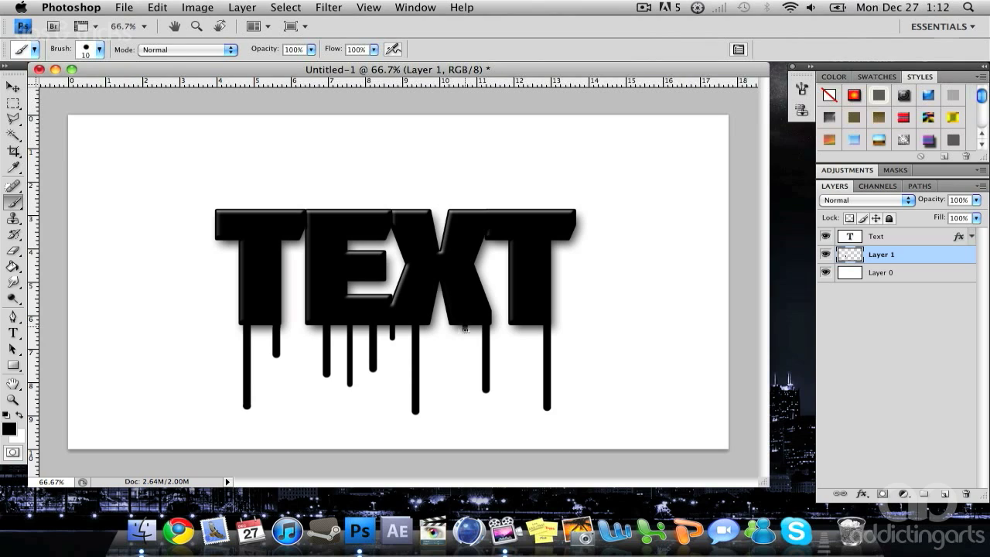
pyautogui.moveTo(520, 322); pyautogui.dragTo(518, 417)
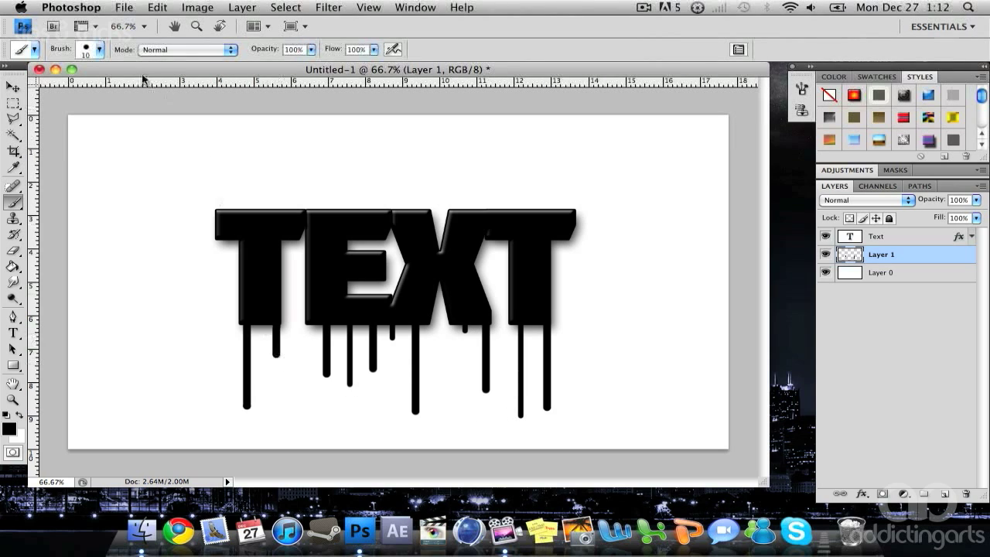
pyautogui.click(99, 49)
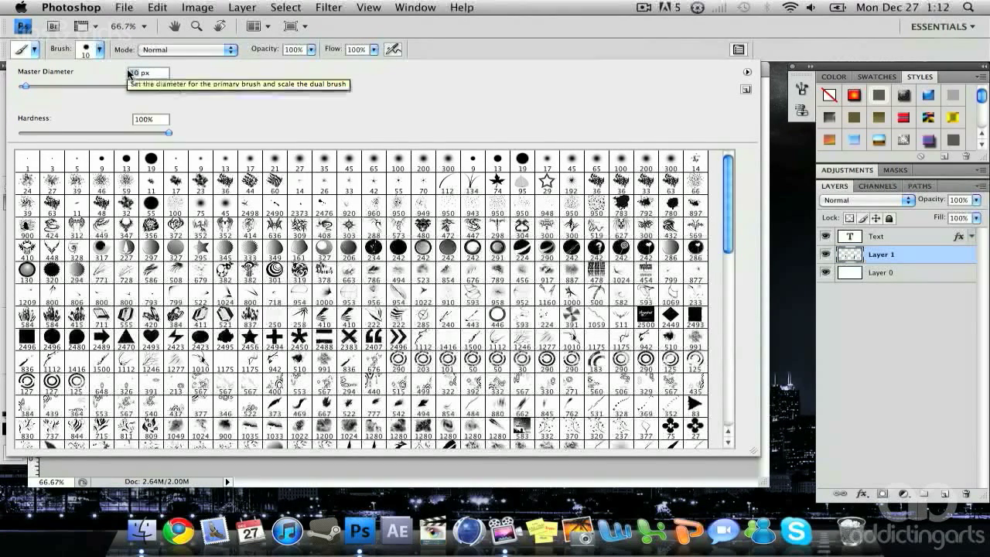
# Set the brush to 5 px and paint thin drips under the first T, the E and the X.
pyautogui.write('5')
pyautogui.press('Return')
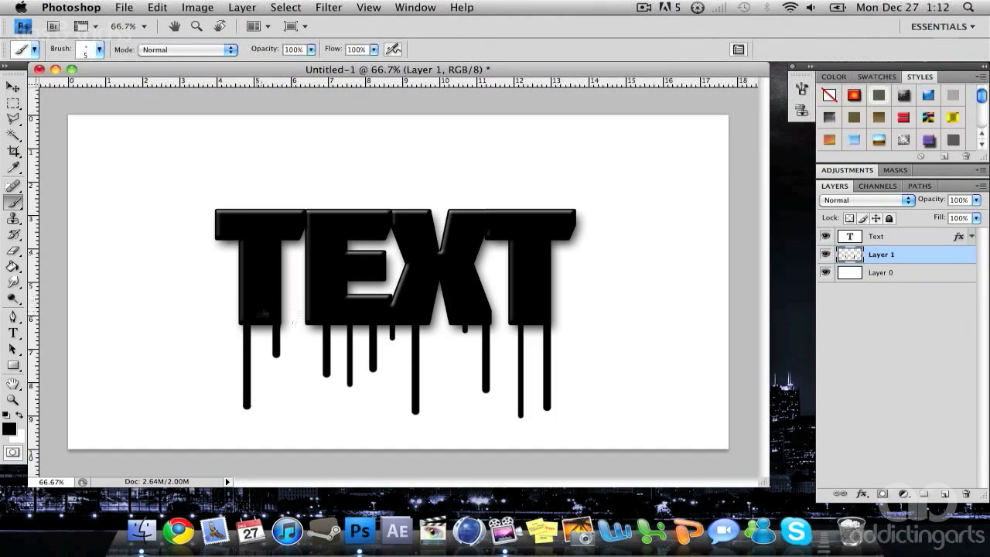
pyautogui.moveTo(260, 318); pyautogui.dragTo(260, 355)
pyautogui.moveTo(360, 321); pyautogui.dragTo(360, 332)
pyautogui.moveTo(456, 323); pyautogui.dragTo(455, 438)
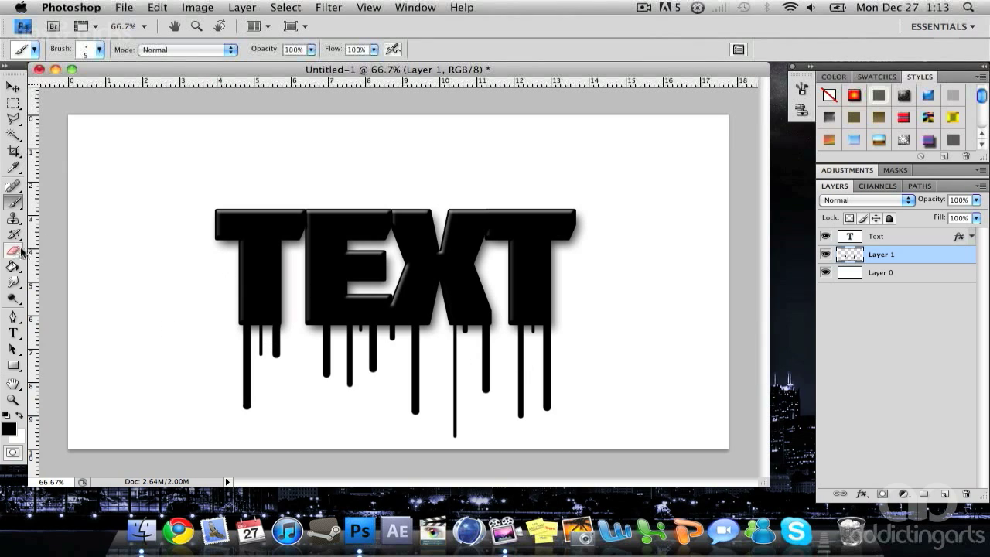
# Set the brush diameter to 18 px and undo the last brush stroke.
pyautogui.click(101, 48)
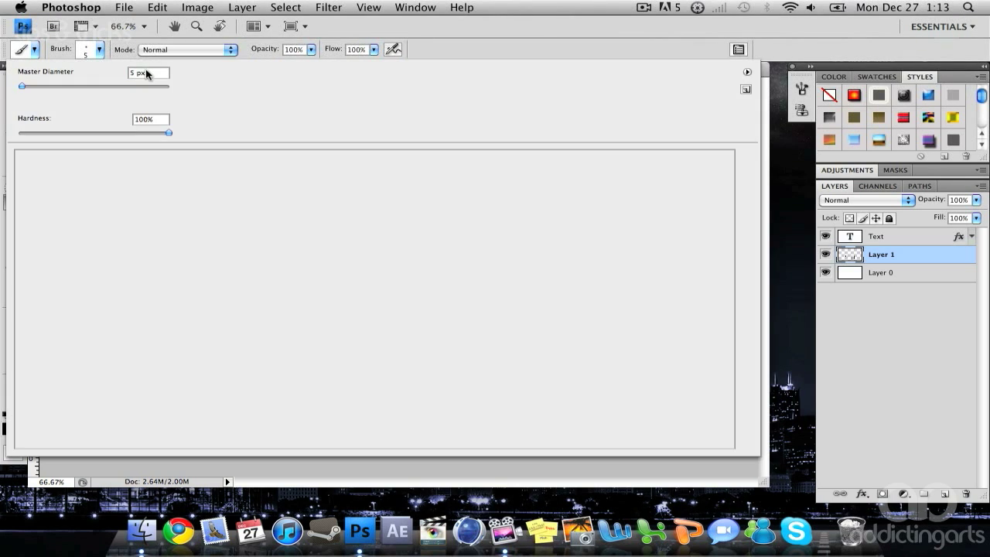
pyautogui.click(128, 72)
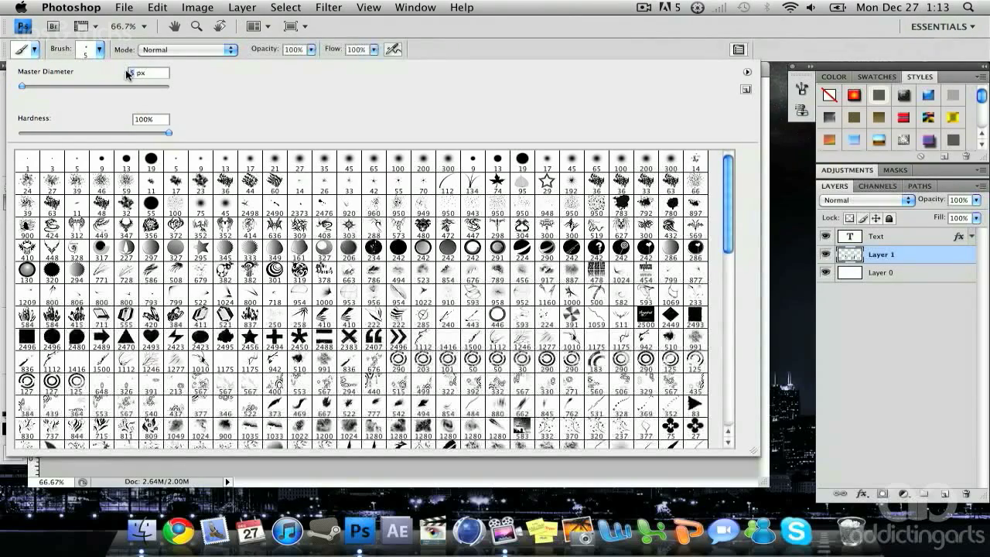
pyautogui.write('1')
pyautogui.press('BackSpace')
pyautogui.write('8')
pyautogui.press('Return')
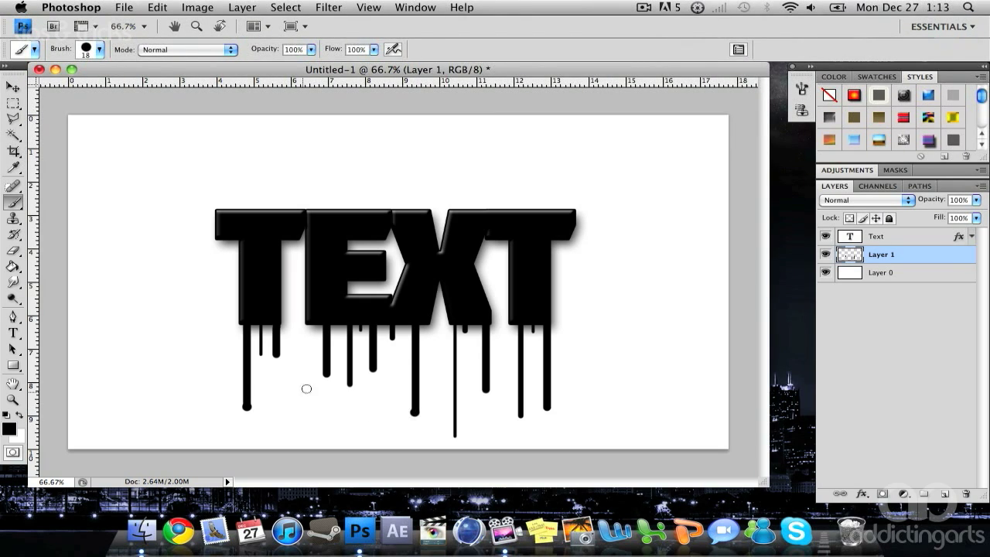
pyautogui.click(156, 7)
pyautogui.click(194, 42)
# Dab round bubbles at the ends of five drips under the E, T, X and final T.
pyautogui.click(326, 374)
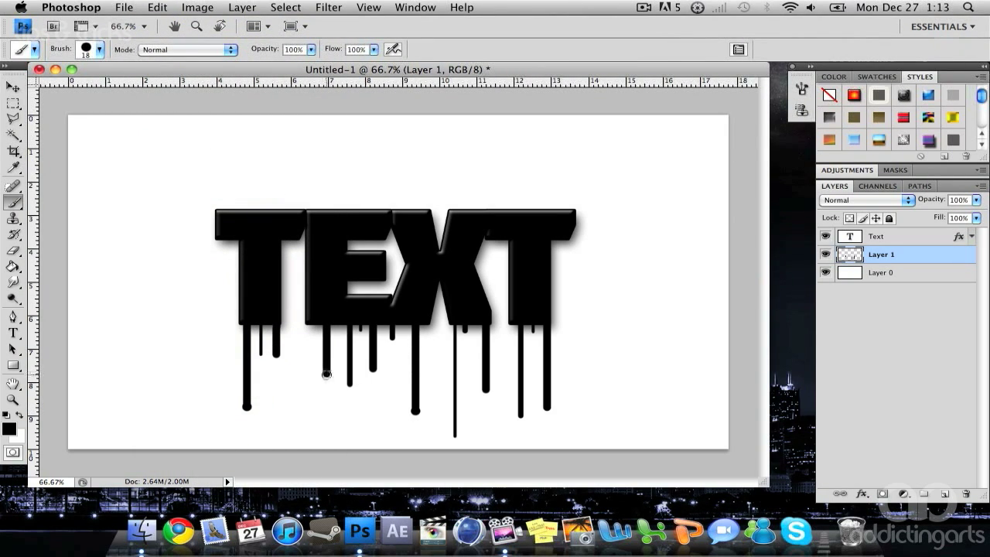
pyautogui.click(373, 369)
pyautogui.click(276, 355)
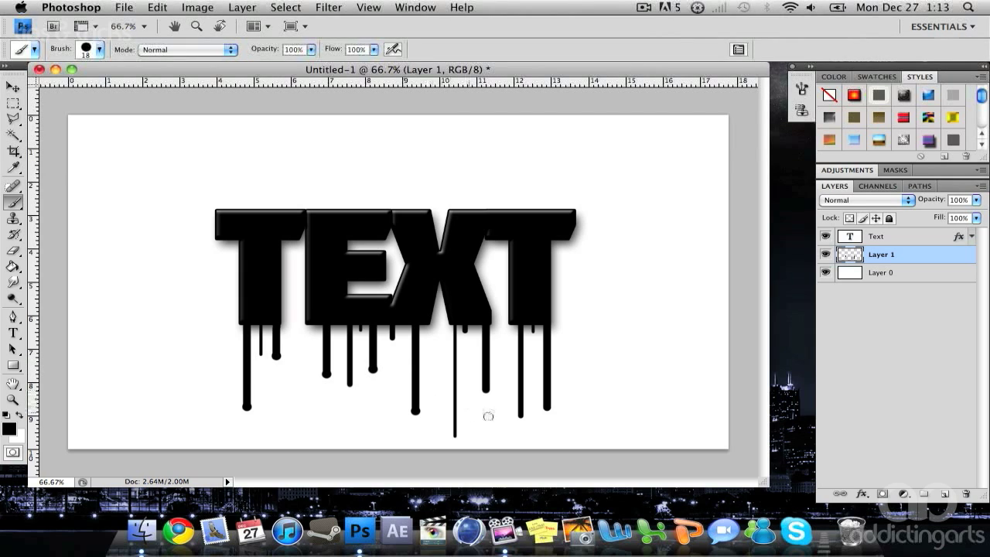
pyautogui.click(547, 409)
pyautogui.click(486, 391)
# Set the brush to 13 px and dab a smaller bubble on a drip end.
pyautogui.click(99, 50)
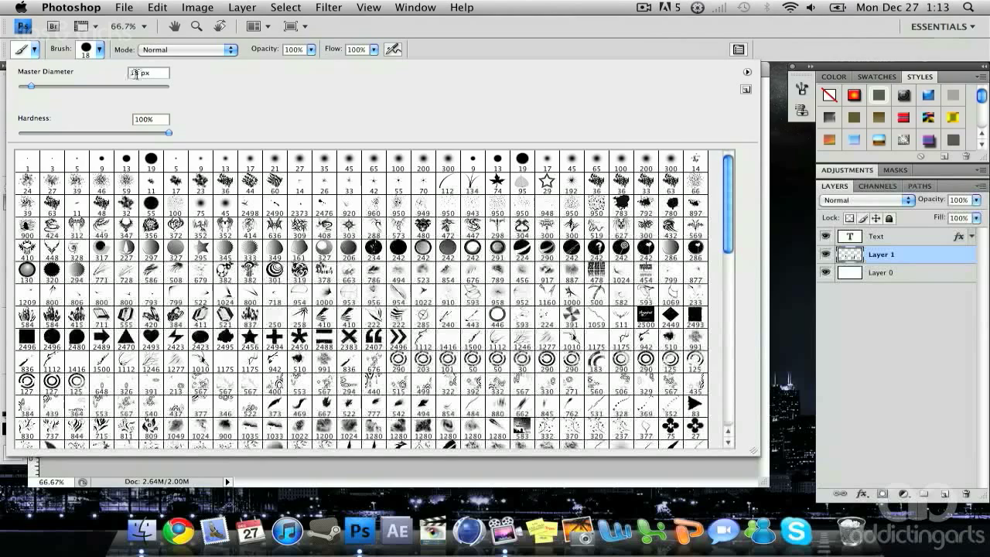
pyautogui.doubleClick(133, 72)
pyautogui.write('13')
pyautogui.press('Return')
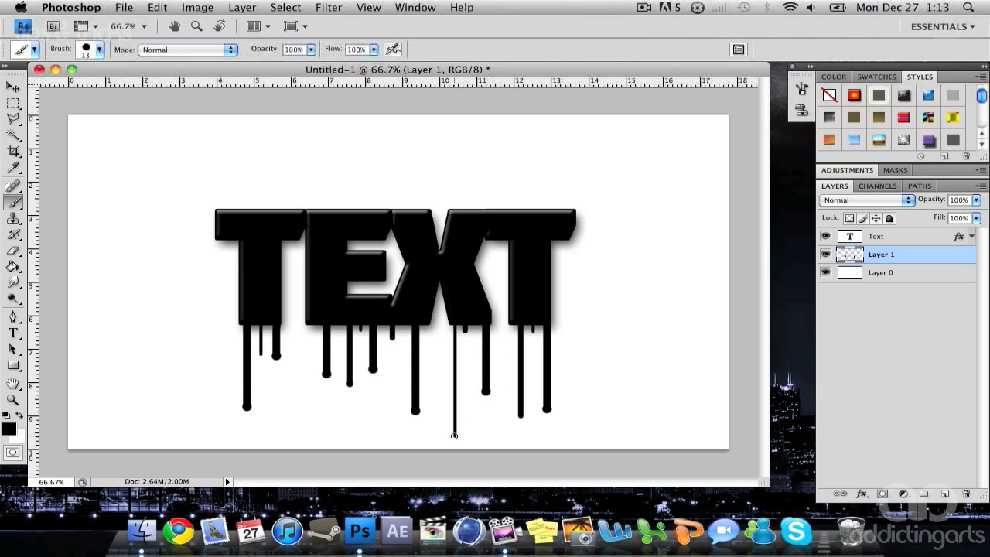
pyautogui.click(465, 330)
# Switch the brush to 8 px and undo a stray brush dab.
pyautogui.click(100, 49)
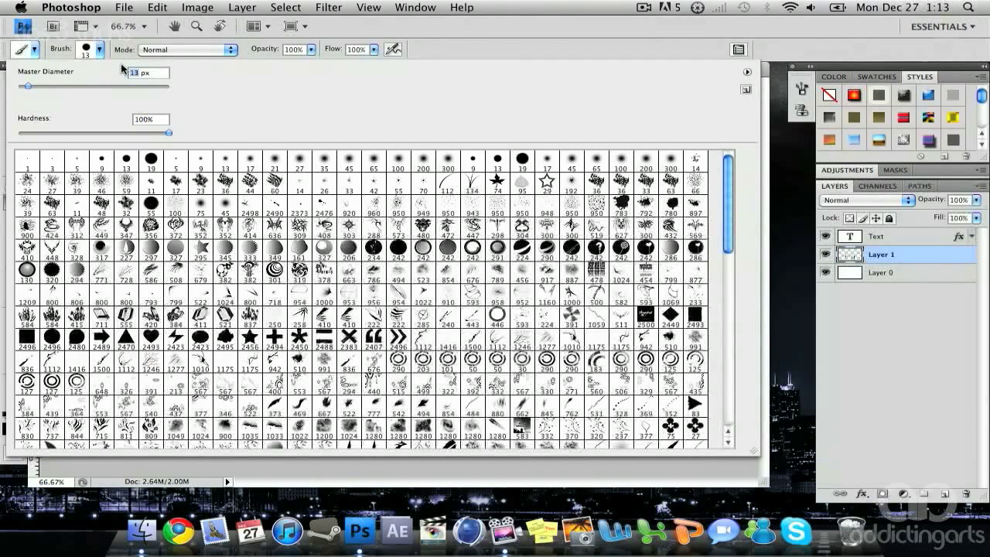
pyautogui.write('8')
pyautogui.press('Return')
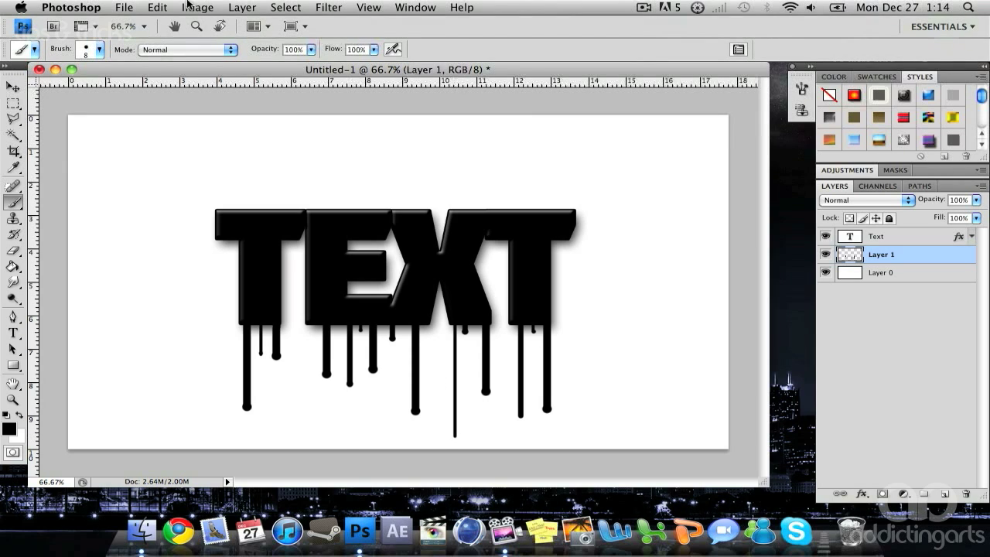
pyautogui.click(157, 6)
pyautogui.click(194, 53)
# Give the Layer 1 drips a Bevel and Emboss with Depth 271%, Size 5 px and Soften 2 px.
pyautogui.doubleClick(936, 260)
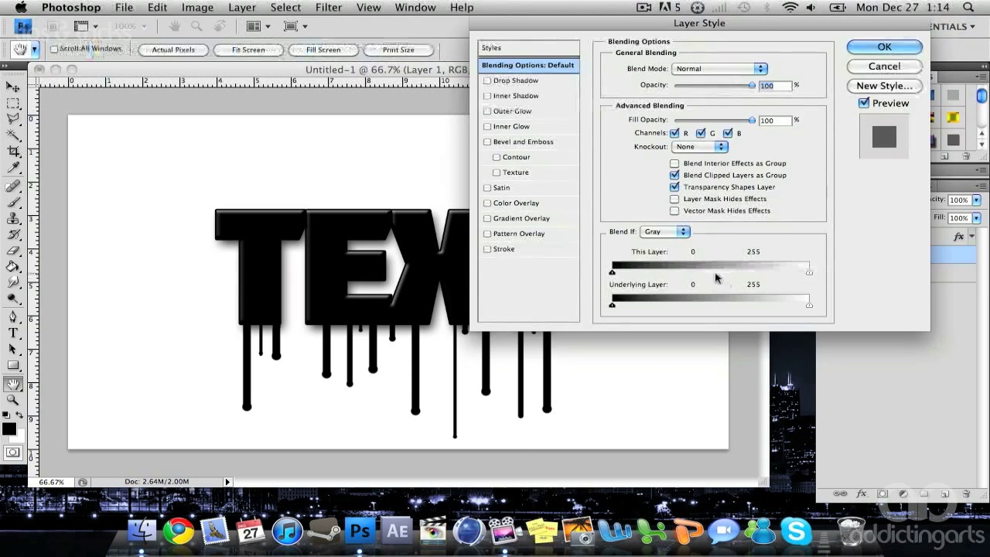
pyautogui.click(538, 143)
pyautogui.moveTo(675, 103); pyautogui.dragTo(688, 104)
pyautogui.moveTo(668, 145); pyautogui.dragTo(675, 145)
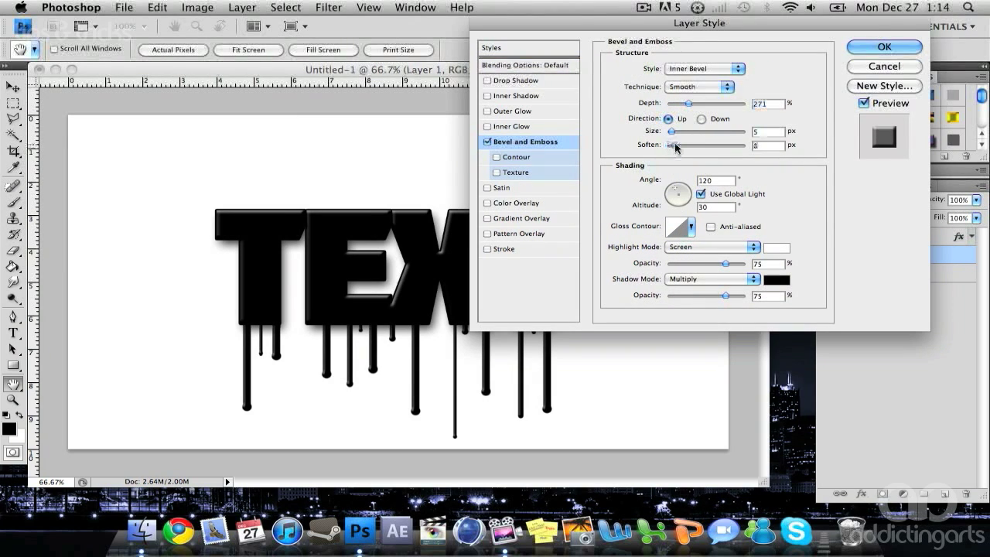
pyautogui.click(883, 47)
pyautogui.press('b')
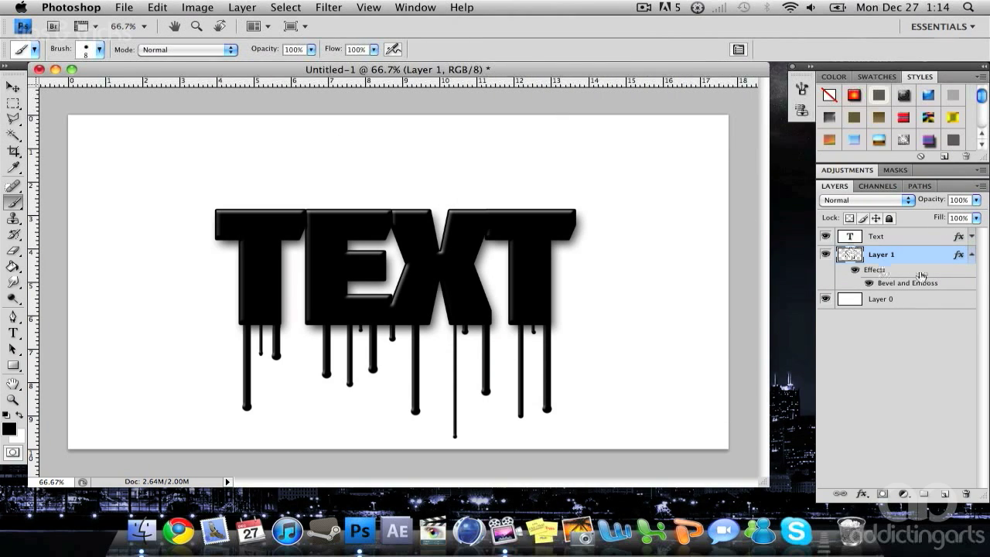
# Rasterize the TEXT layer and merge it with the drip layer into one Text layer.
pyautogui.click(972, 255)
pyautogui.keyDown('shift'); pyautogui.click(909, 240); pyautogui.keyUp('shift')
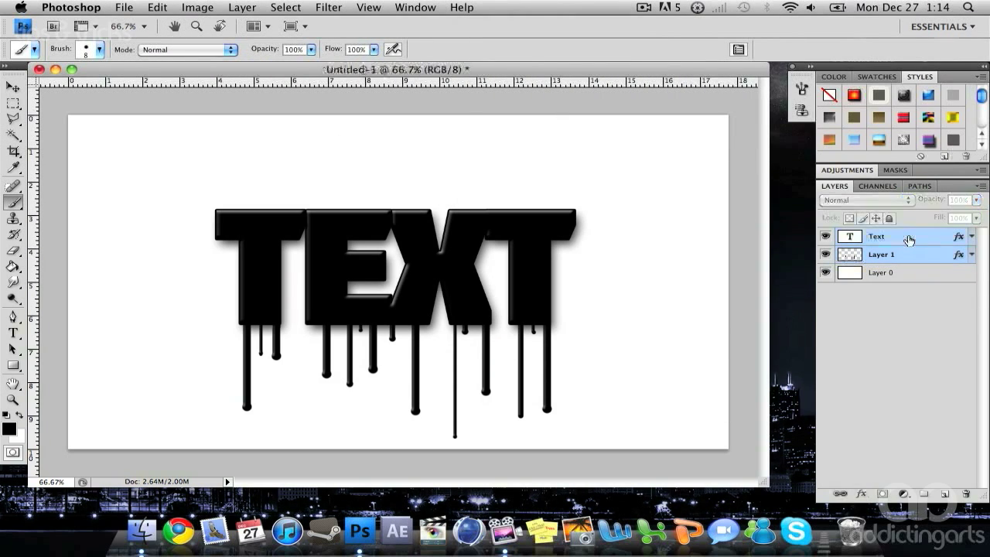
pyautogui.rightClick(910, 240)
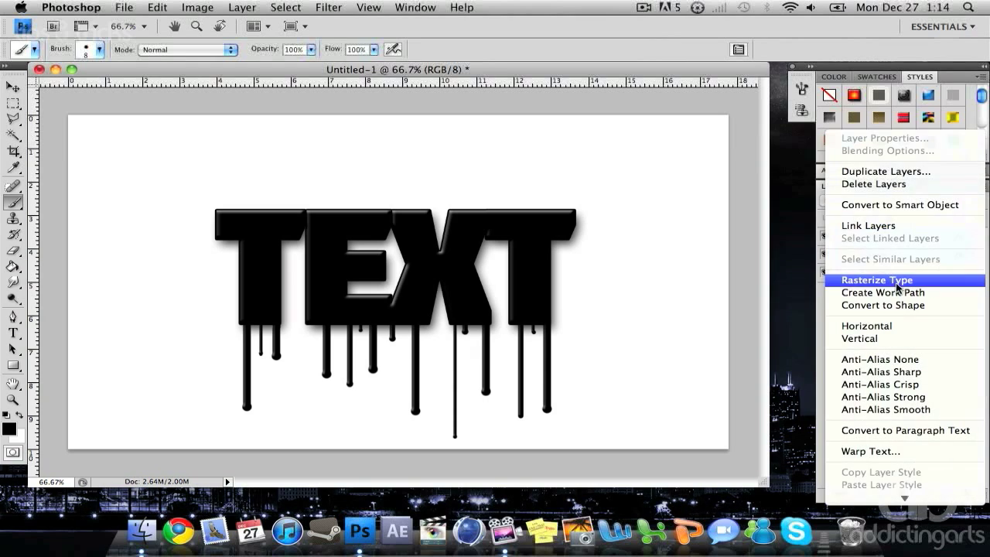
pyautogui.click(897, 217)
pyautogui.rightClick(917, 235)
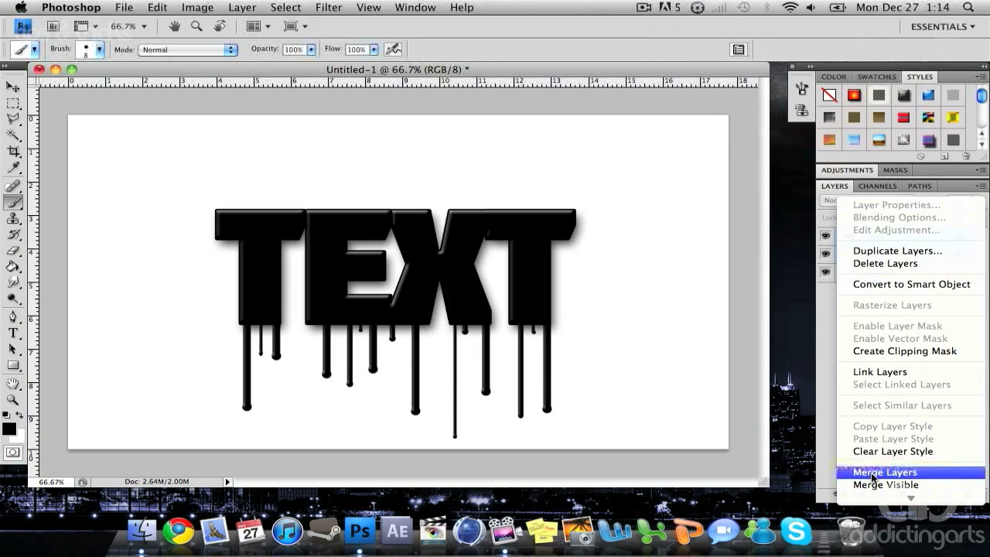
pyautogui.click(881, 470)
# Move the merged dripping word back near the centre of the canvas.
pyautogui.click(13, 87)
pyautogui.moveTo(434, 297); pyautogui.dragTo(418, 269)
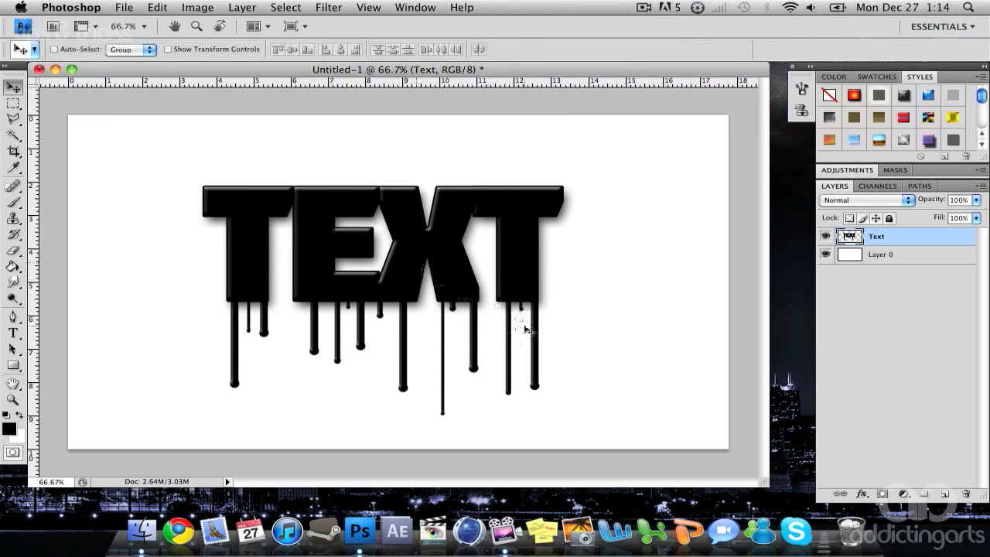
pyautogui.moveTo(423, 248); pyautogui.dragTo(418, 245)
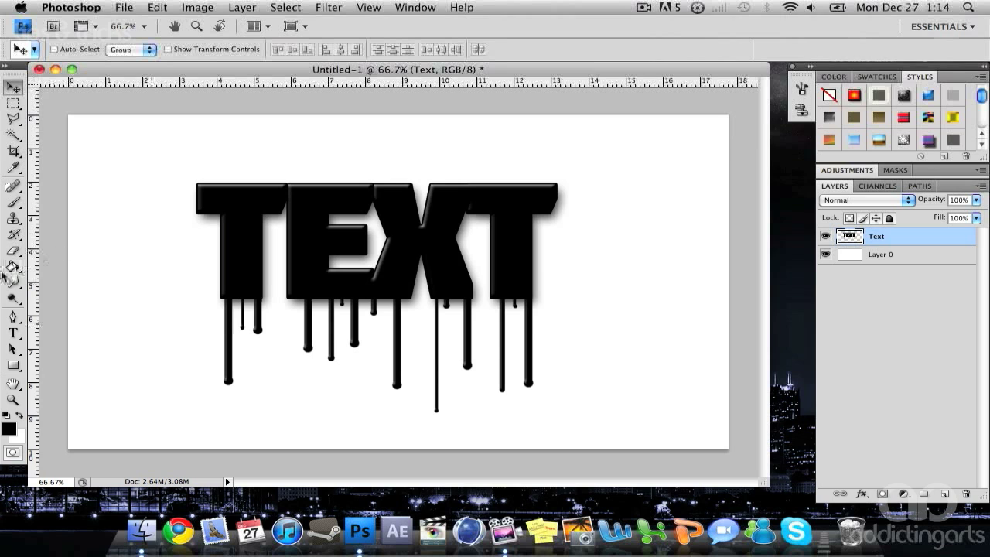
pyautogui.click(13, 332)
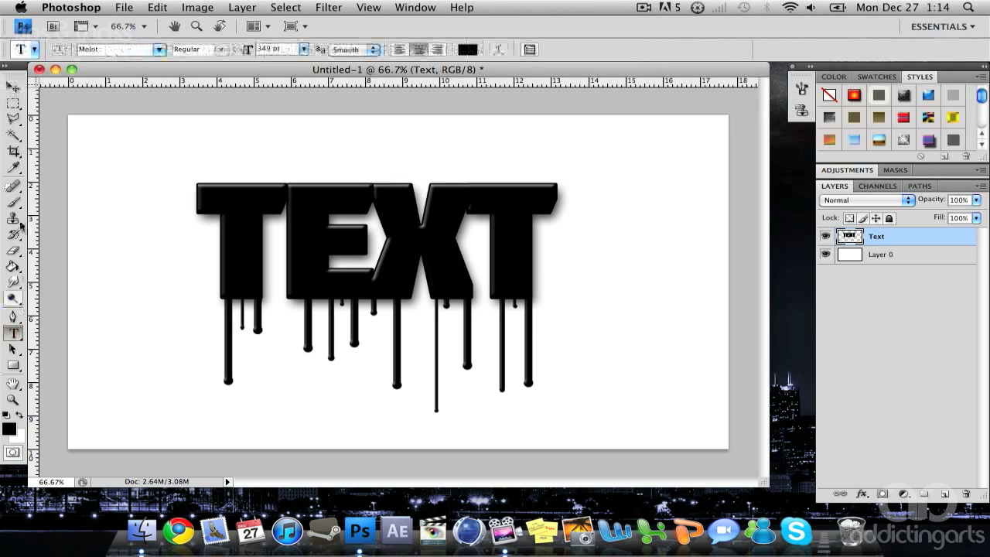
pyautogui.click(13, 87)
pyautogui.moveTo(353, 245); pyautogui.dragTo(453, 221)
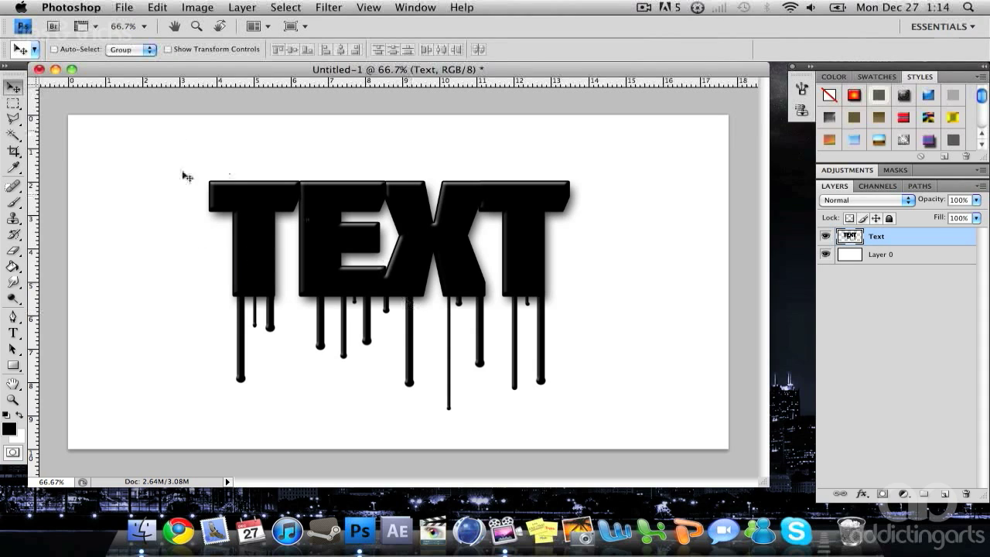
# Hide Photoshop from its Dock icon and drag across the bare Finder desktop.
pyautogui.rightClick(353, 518)
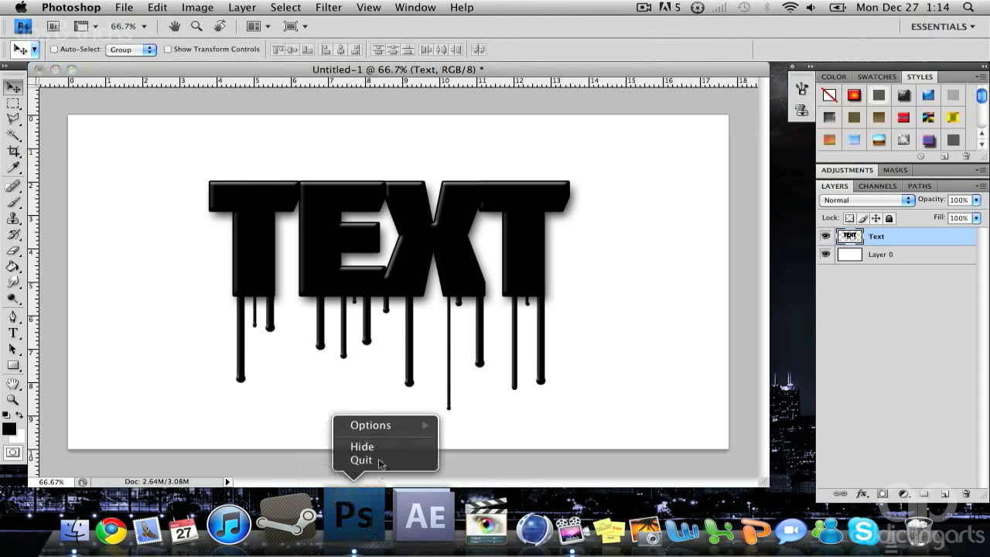
pyautogui.click(382, 446)
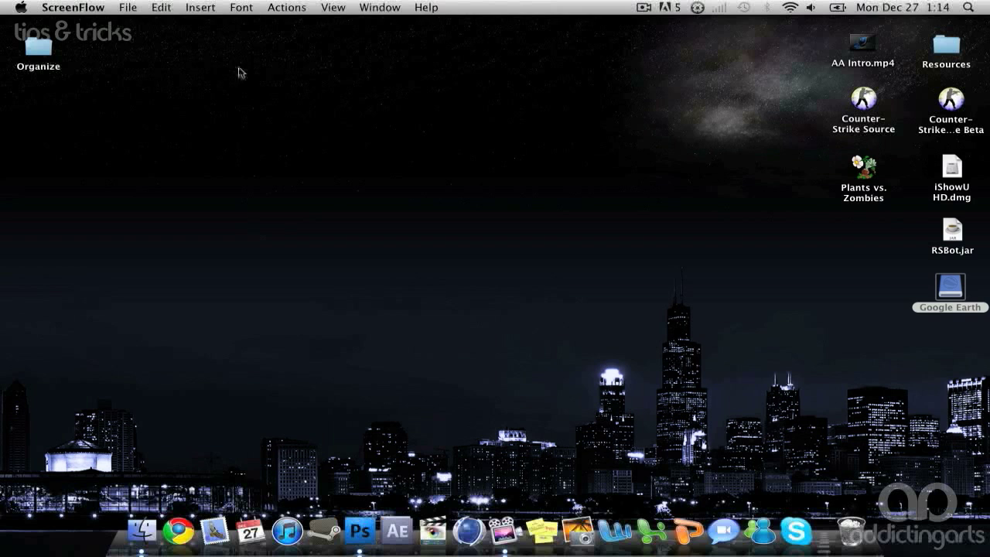
pyautogui.moveTo(117, 24); pyautogui.dragTo(353, 74)
pyautogui.moveTo(438, 96); pyautogui.dragTo(80, 24)
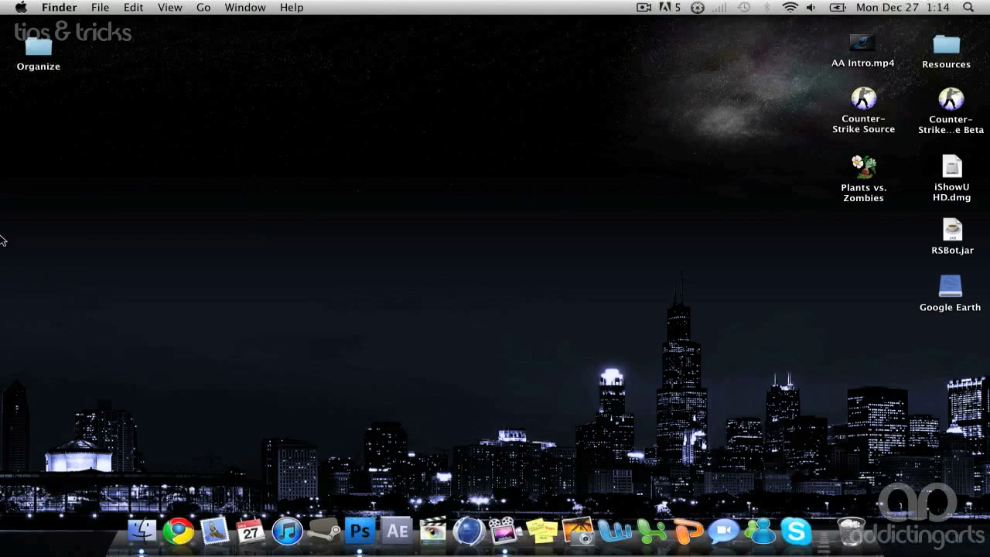
pyautogui.moveTo(2, 237); pyautogui.dragTo(232, 363)
pyautogui.moveTo(2, 242); pyautogui.dragTo(989, 410)
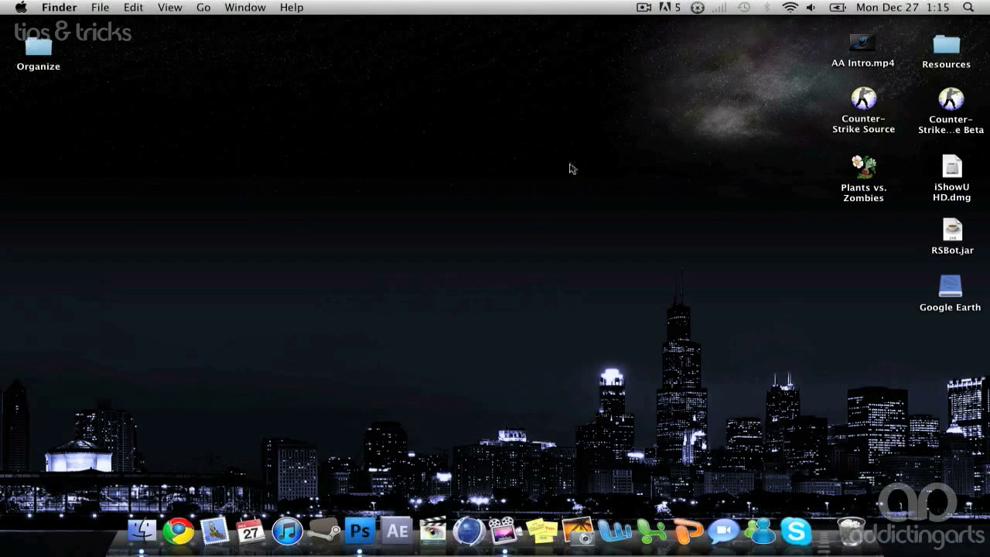